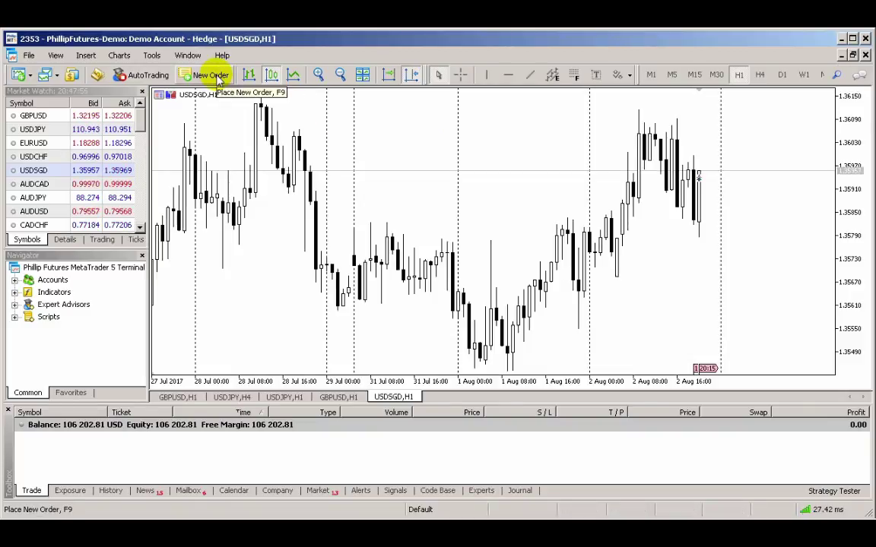
# Start a new USDSGD order and cancel the One Click Trading disclaimer.
pyautogui.click(219, 73)
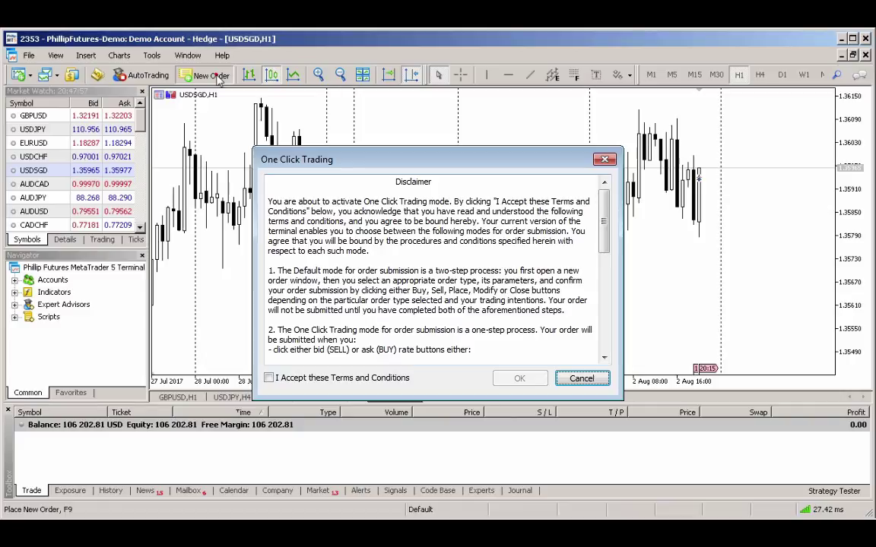
pyautogui.press('Escape')
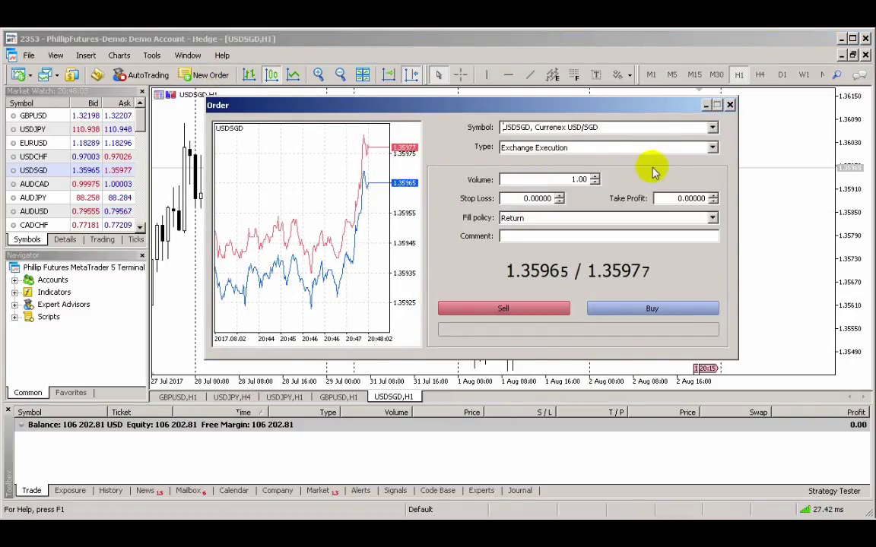
# Buy 3.10 lots of USDSGD at market using Exchange Execution, then close the confirmation.
pyautogui.click(713, 148)
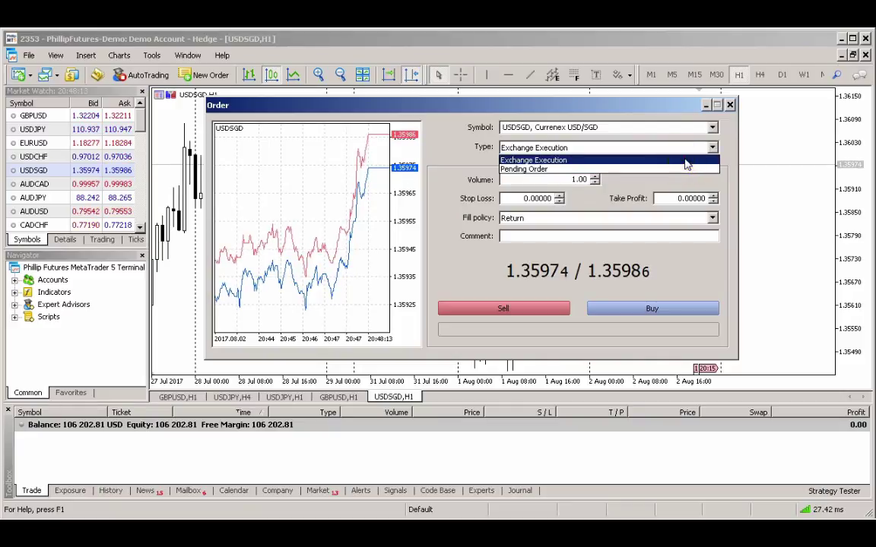
pyautogui.click(684, 160)
pyautogui.click(639, 176)
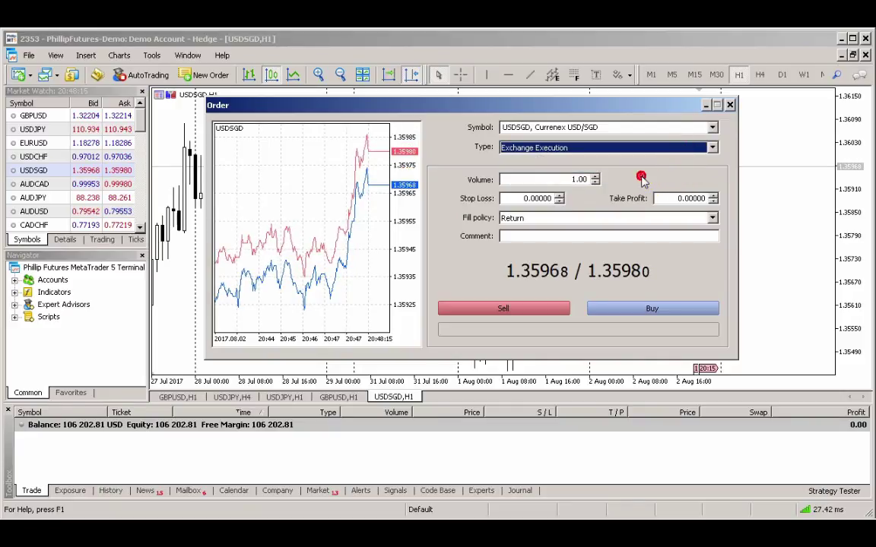
pyautogui.click(559, 180)
pyautogui.doubleClick(563, 179)
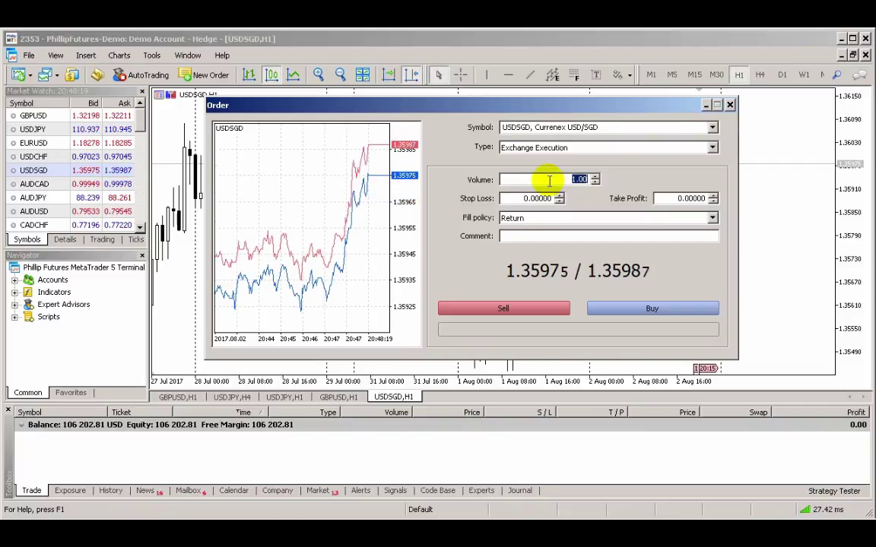
pyautogui.write('3.1')
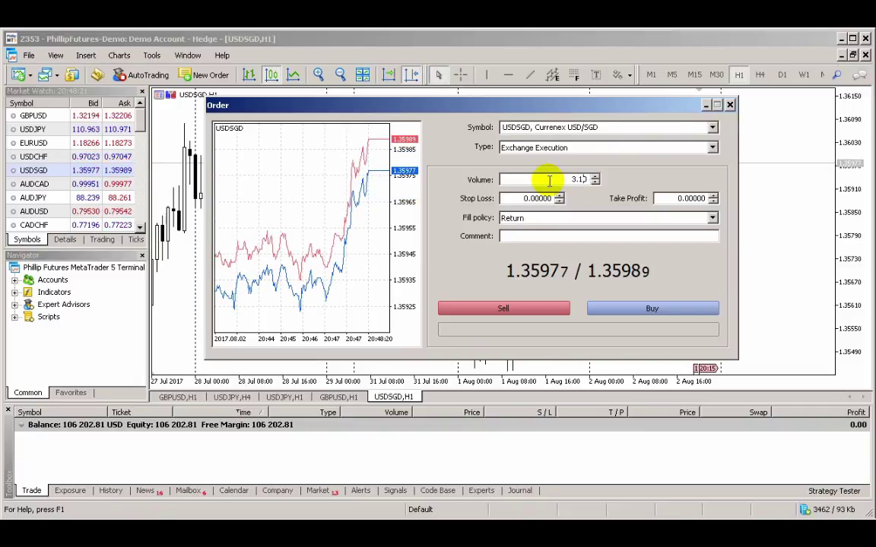
pyautogui.write('0')
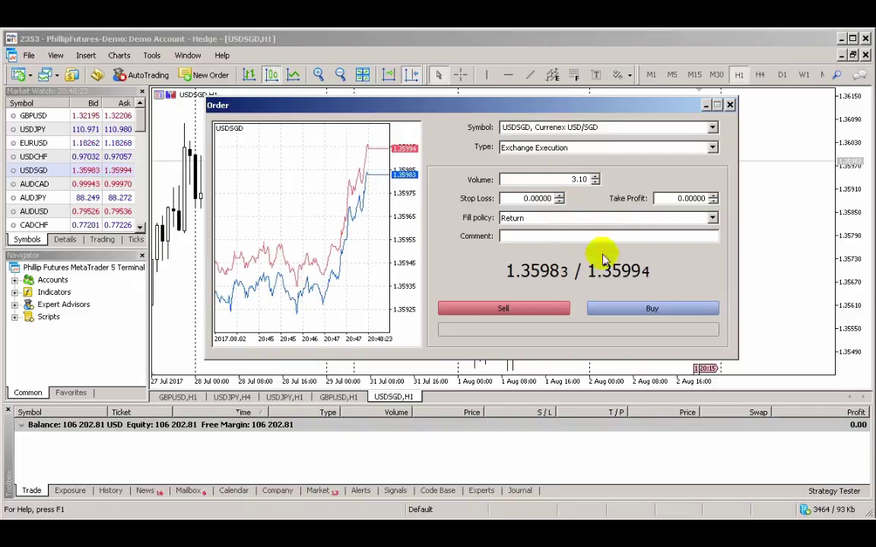
pyautogui.click(688, 308)
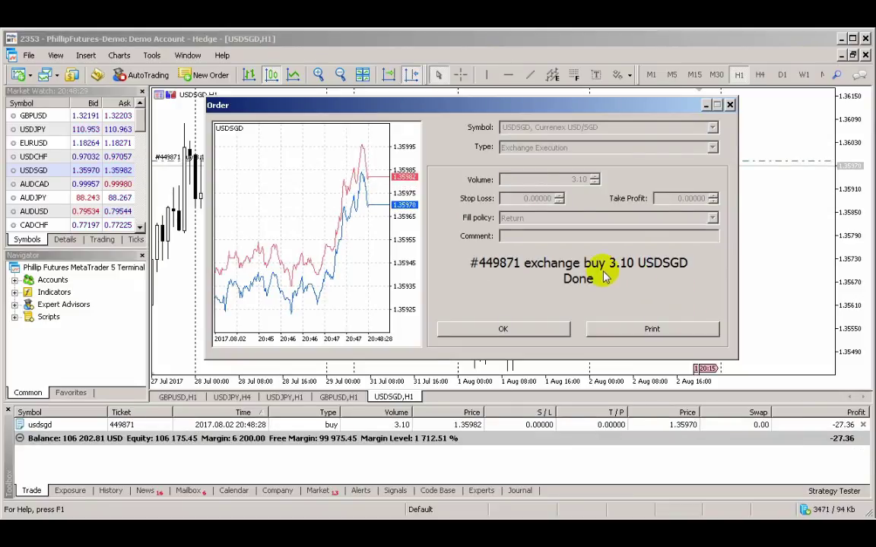
pyautogui.click(540, 329)
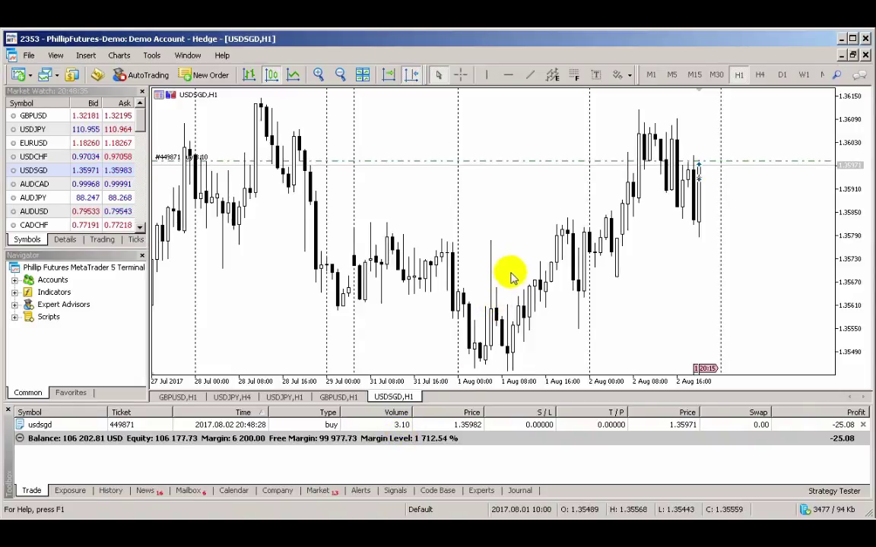
# Open a new order for USDSGD from its Market Watch context menu.
pyautogui.click(60, 172)
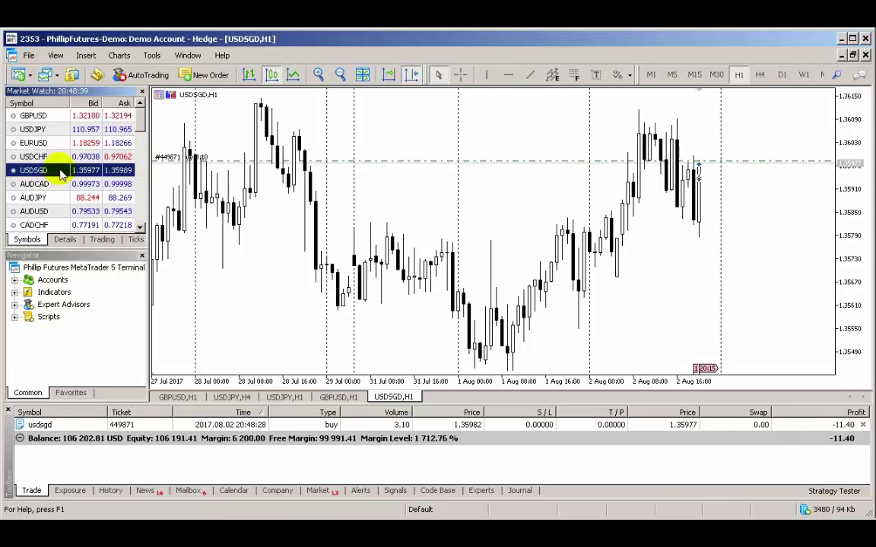
pyautogui.rightClick(61, 174)
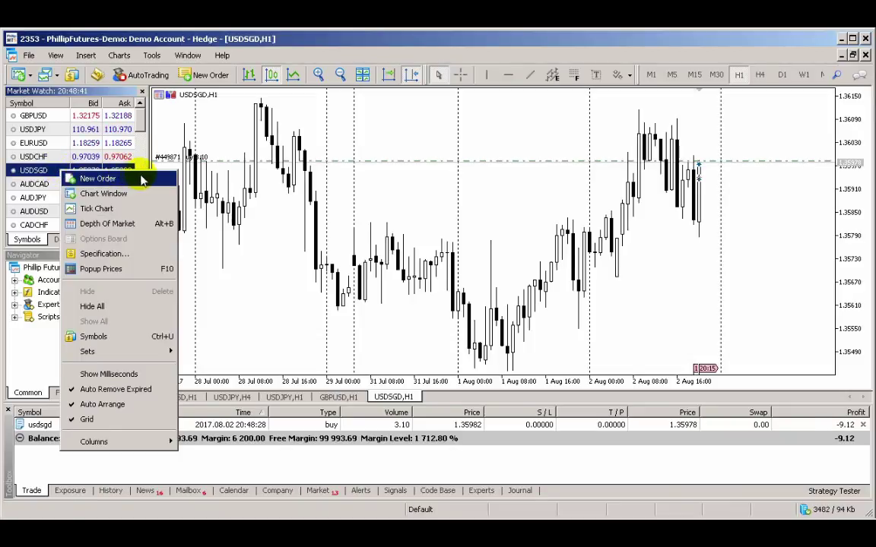
pyautogui.click(98, 179)
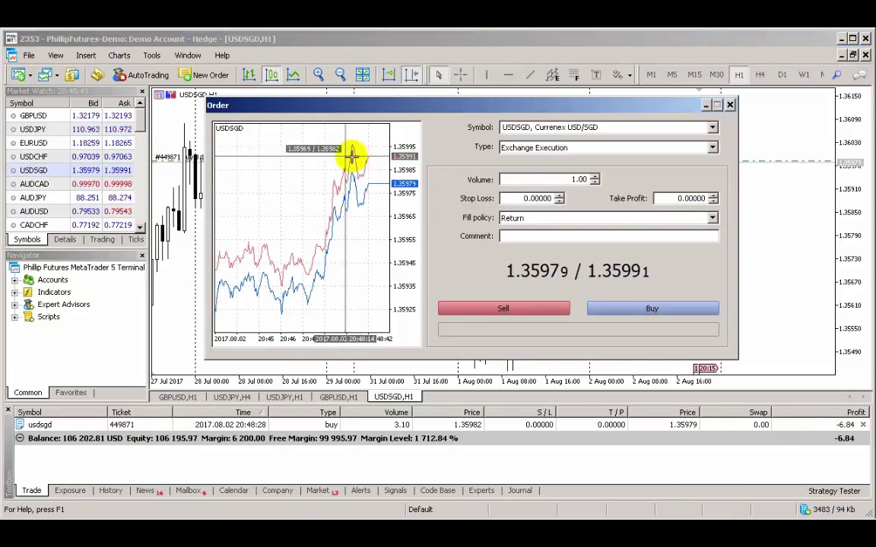
# Place a 2.00-lot Sell Limit pending order on USDSGD at price 1.36000.
pyautogui.click(711, 148)
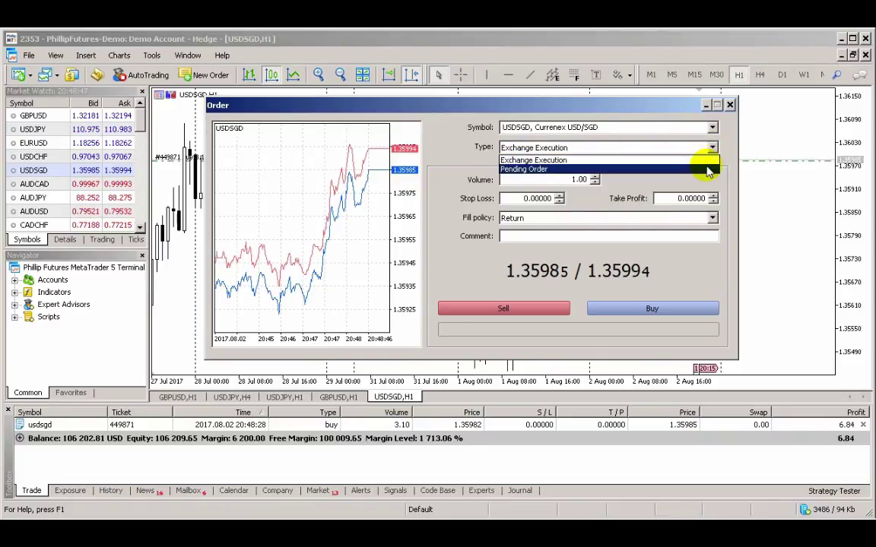
pyautogui.click(706, 168)
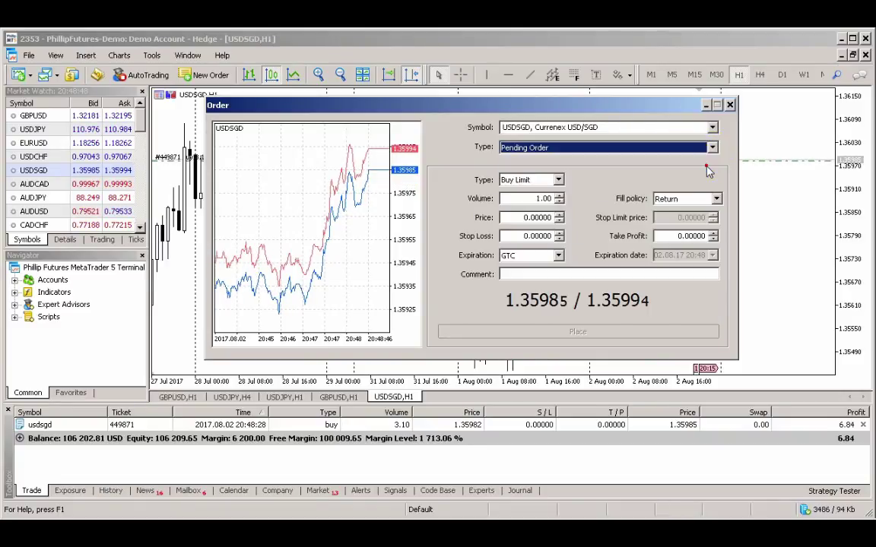
pyautogui.click(559, 180)
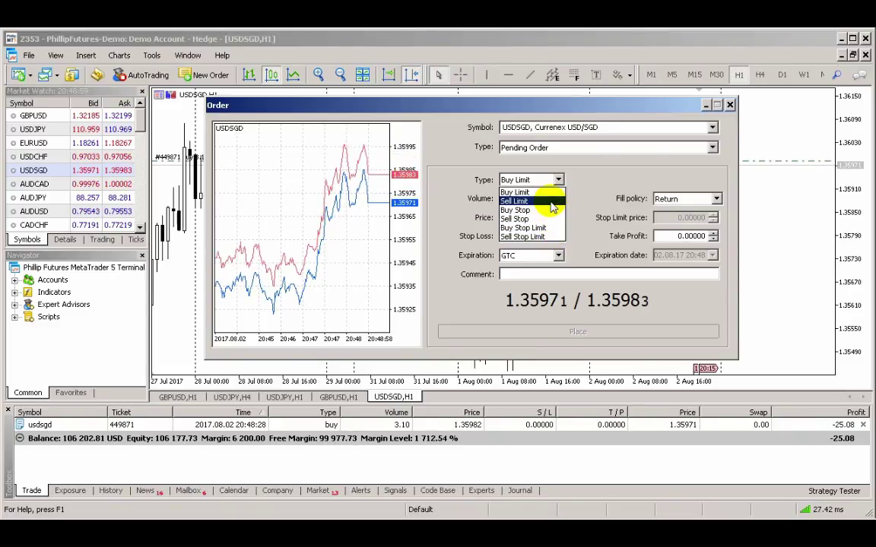
pyautogui.click(550, 201)
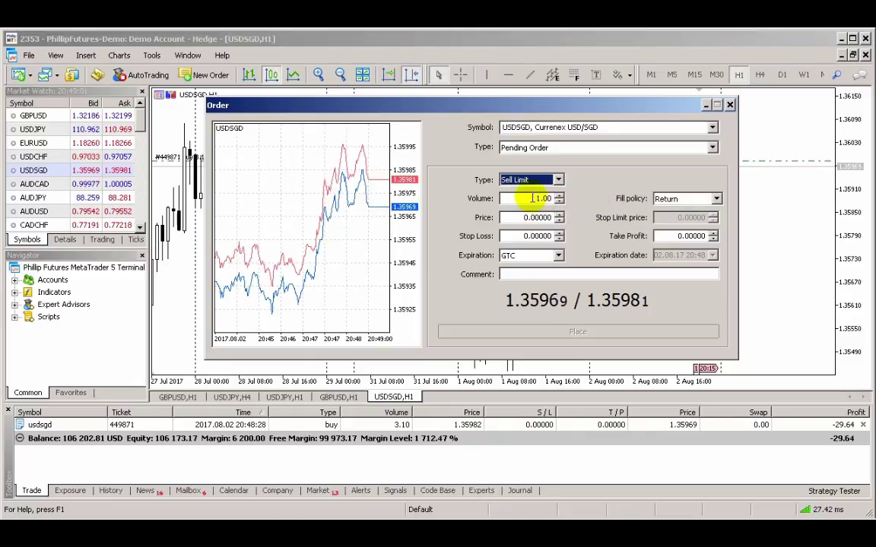
pyautogui.click(533, 198)
pyautogui.doubleClick(534, 198)
pyautogui.write('2')
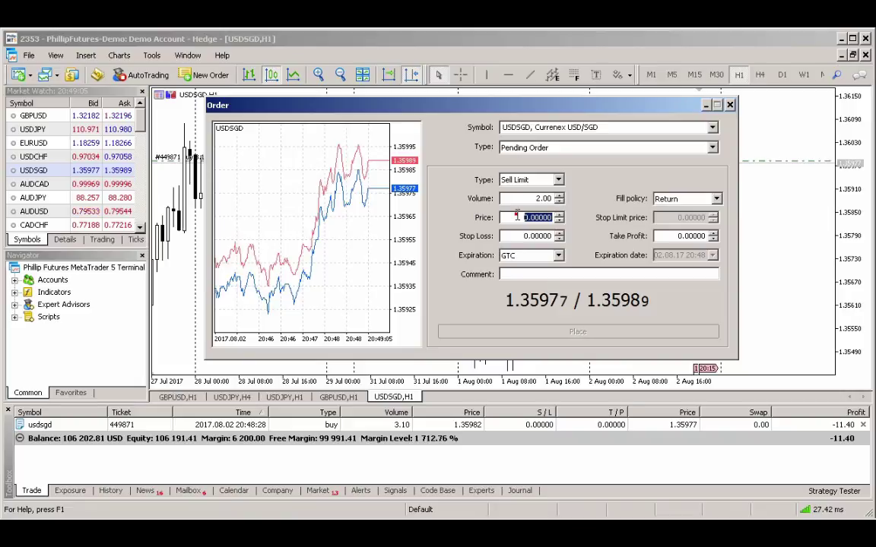
pyautogui.doubleClick(517, 217)
pyautogui.write('1.36')
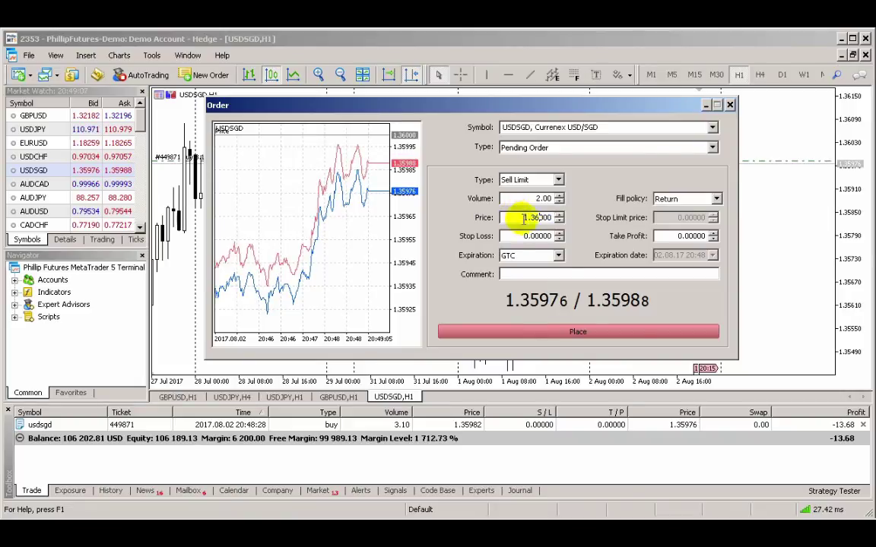
pyautogui.click(576, 332)
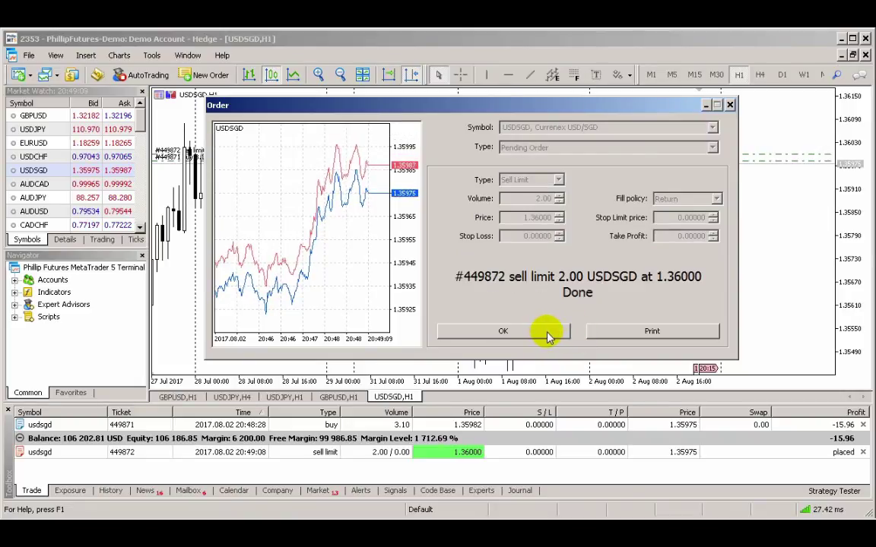
pyautogui.click(547, 332)
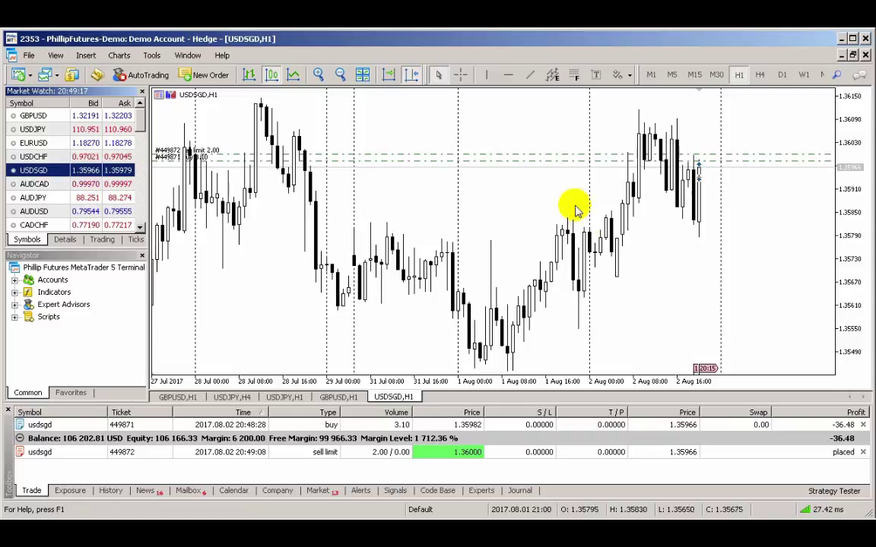
# Show the One Click Trading panel on the USDSGD chart and reopen the chart menu.
pyautogui.rightClick(507, 121)
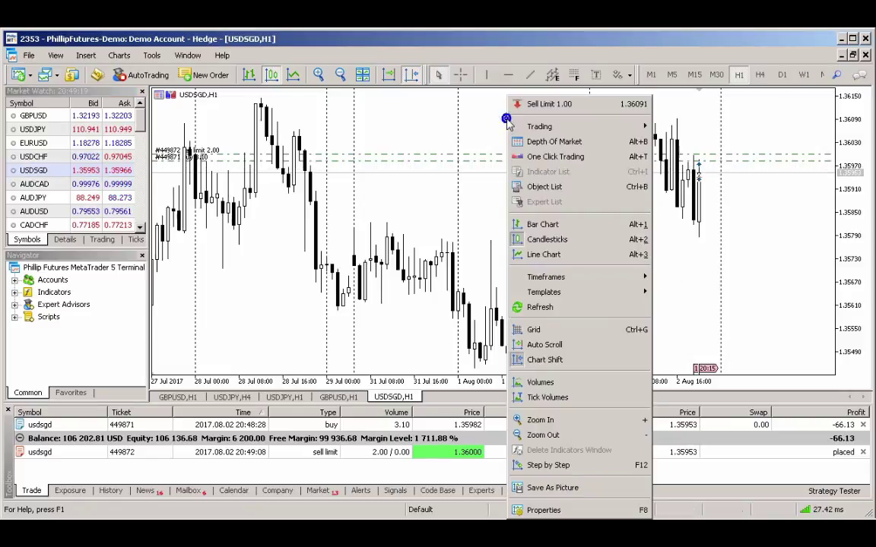
pyautogui.click(600, 158)
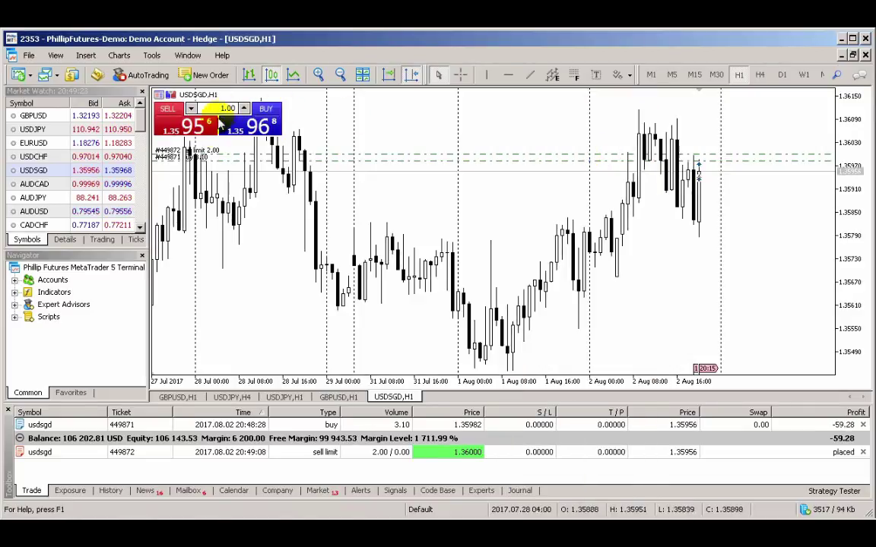
pyautogui.rightClick(507, 118)
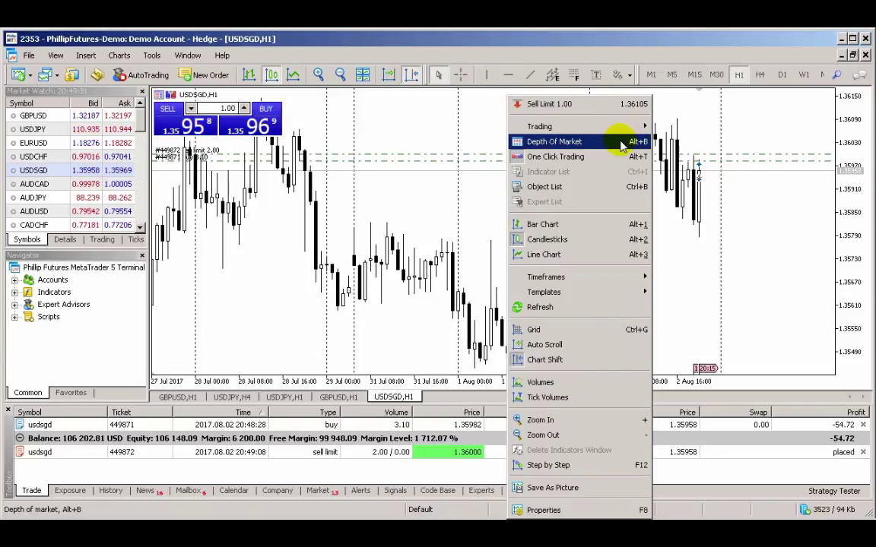
# In the USDSGD Depth of Market, enter stop loss 200 and take profit 400, then close it.
pyautogui.click(553, 141)
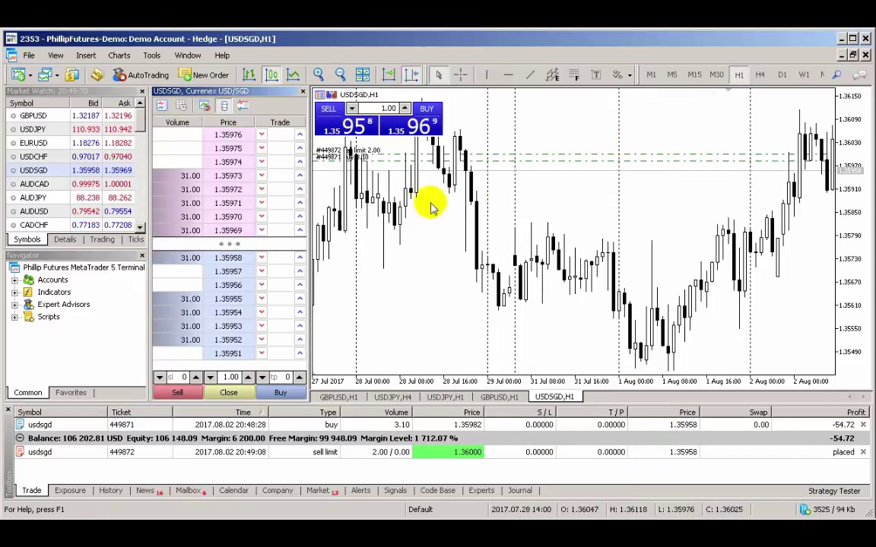
pyautogui.click(183, 376)
pyautogui.write('200')
pyautogui.click(278, 374)
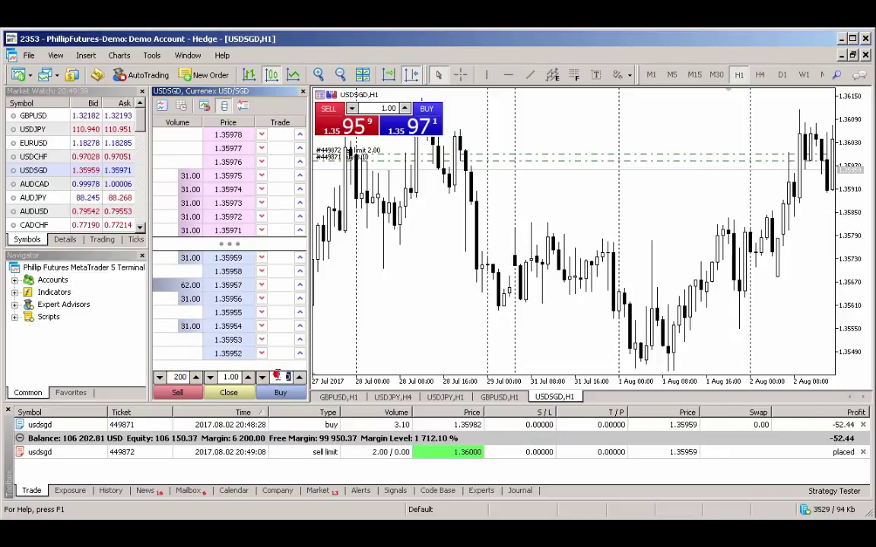
pyautogui.write('400')
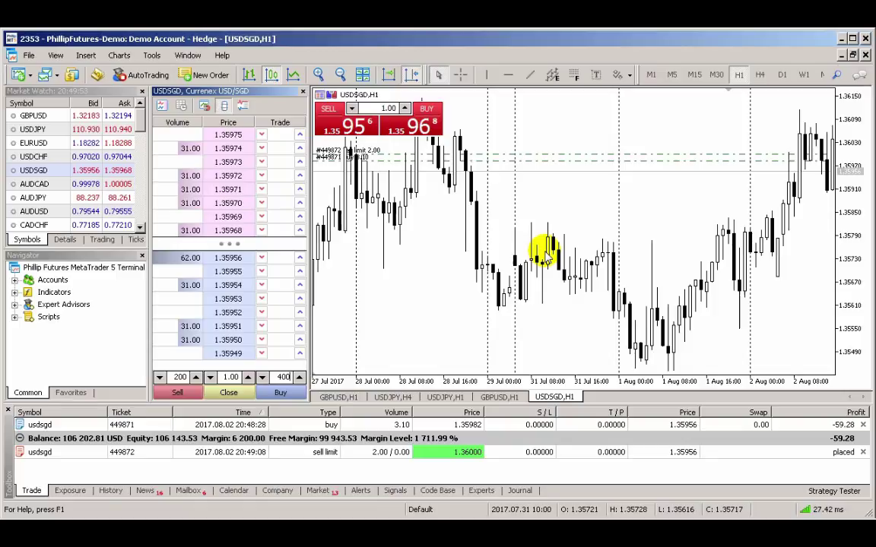
pyautogui.click(303, 92)
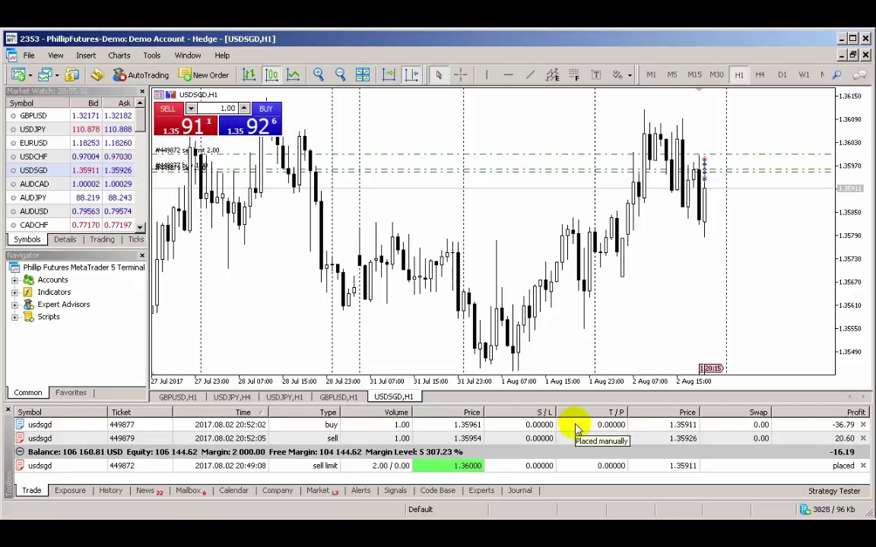
# Open the Modify Position window for the 1.00-lot USDSGD buy.
pyautogui.click(575, 427)
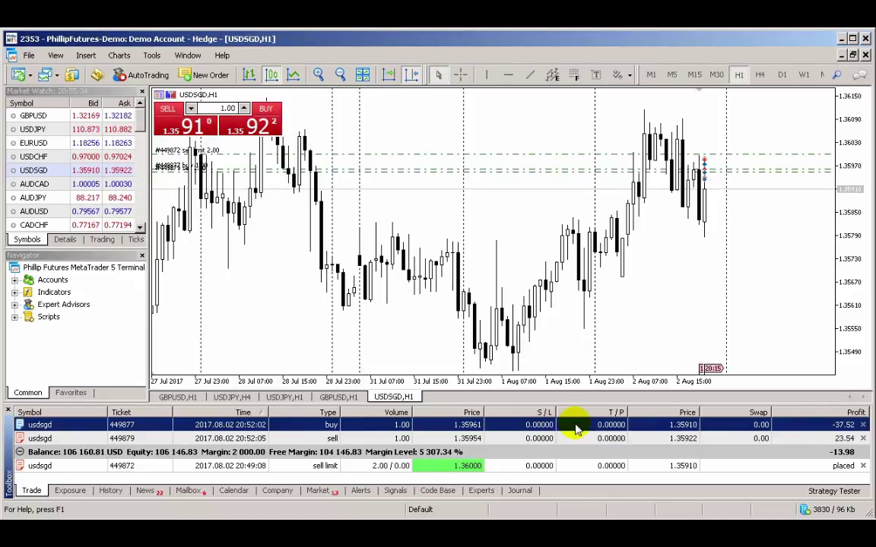
pyautogui.rightClick(575, 427)
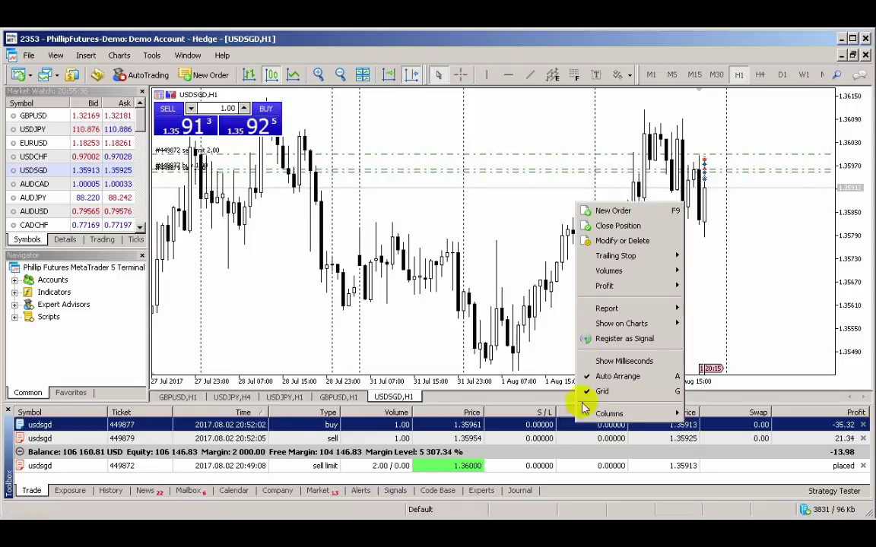
pyautogui.click(611, 241)
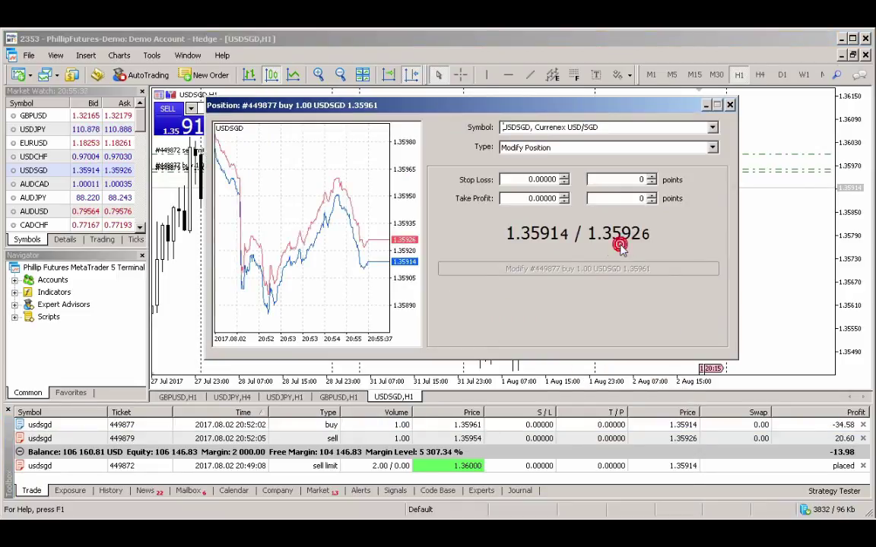
# Give the 1.00-lot buy a 1.35000 stop loss and 1.36461 take profit.
pyautogui.click(540, 180)
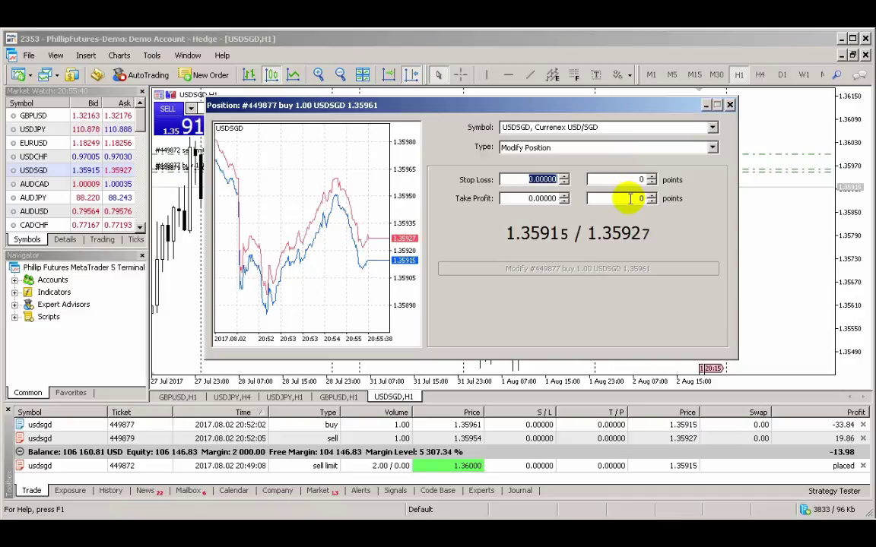
pyautogui.write('1')
pyautogui.write('35')
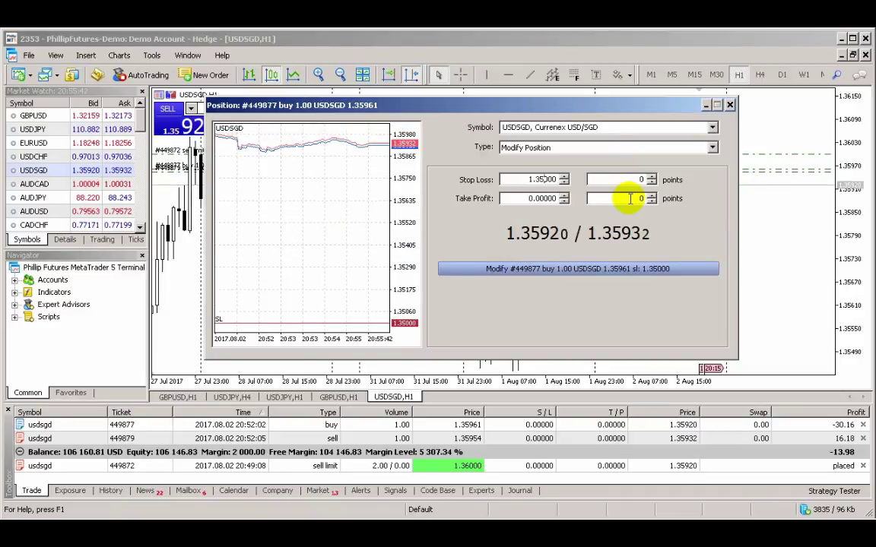
pyautogui.write('500')
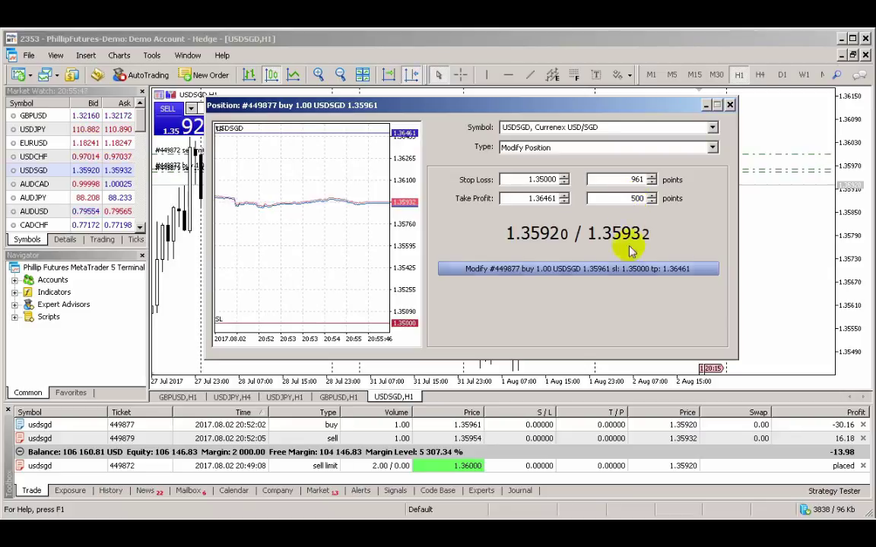
pyautogui.click(624, 274)
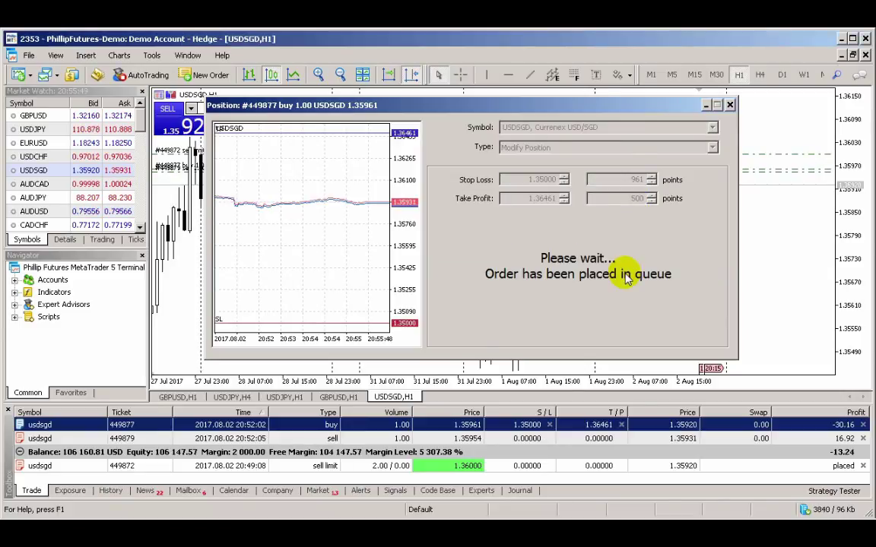
# Drag the 3.10-lot buy's stop loss line to 1.35795 and confirm the change.
pyautogui.moveTo(749, 167); pyautogui.dragTo(766, 238)
pyautogui.click(625, 272)
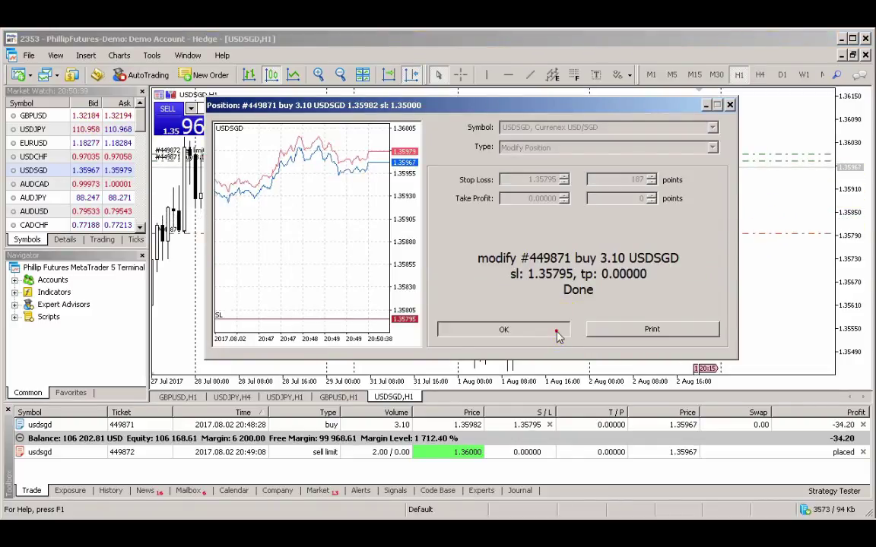
pyautogui.click(557, 332)
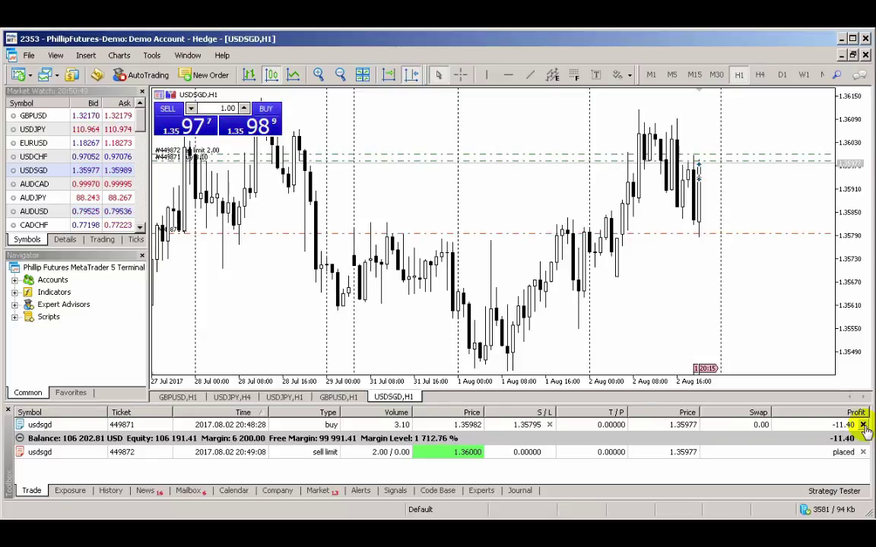
# Close 1.00 lot of the 3.10-lot USDSGD buy, leaving 2.10 lots open.
pyautogui.click(863, 424)
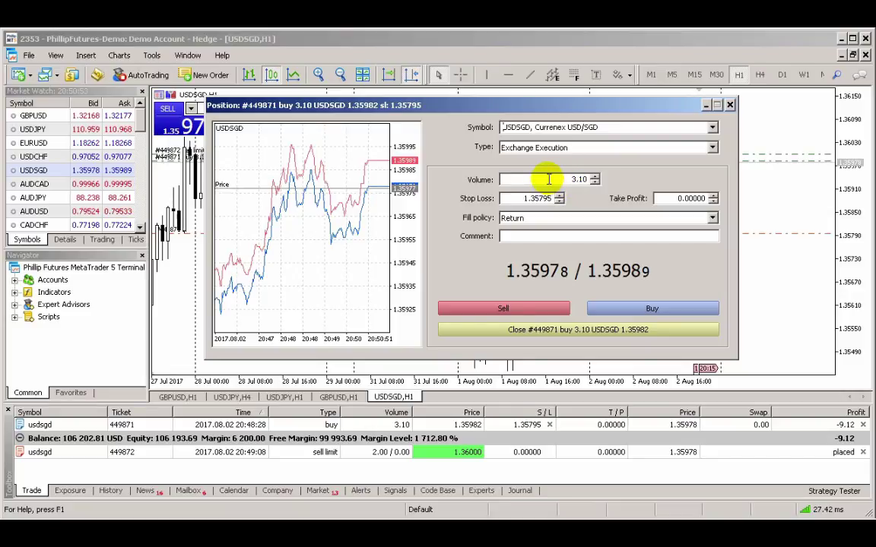
pyautogui.doubleClick(579, 180)
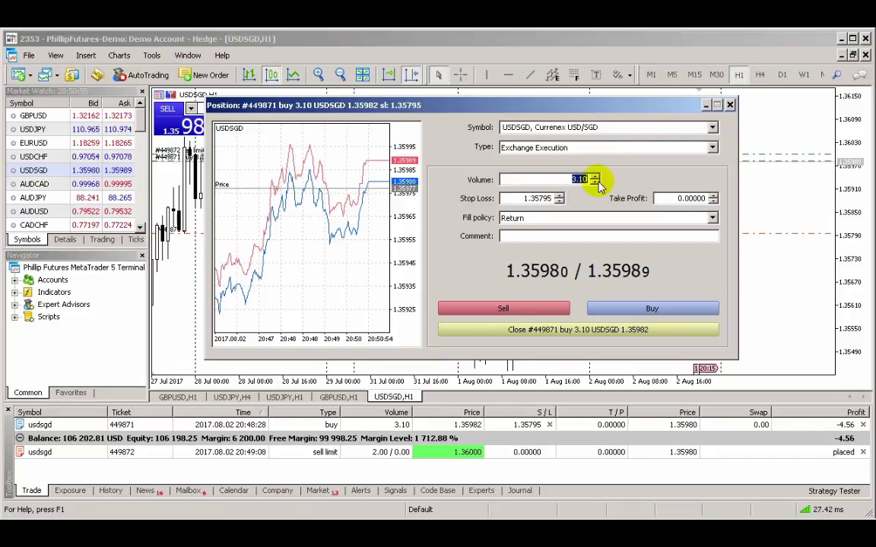
pyautogui.write('1')
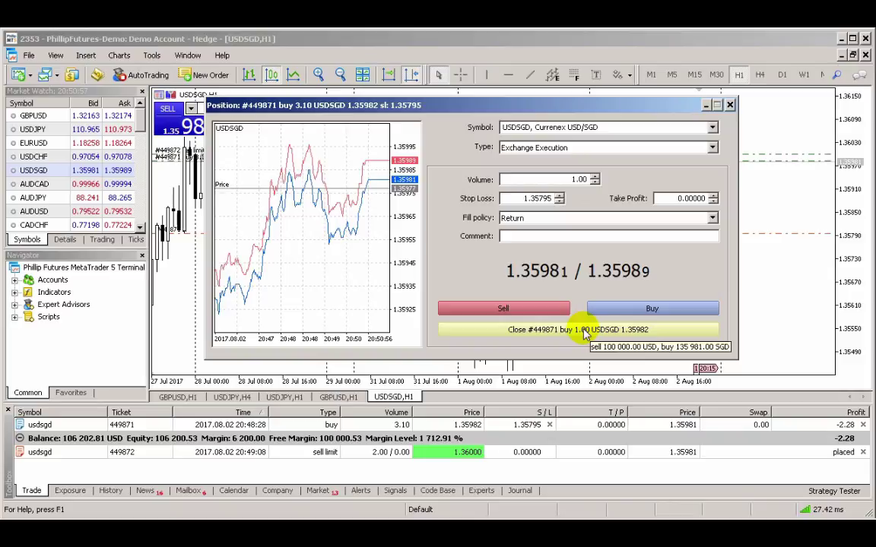
pyautogui.click(661, 332)
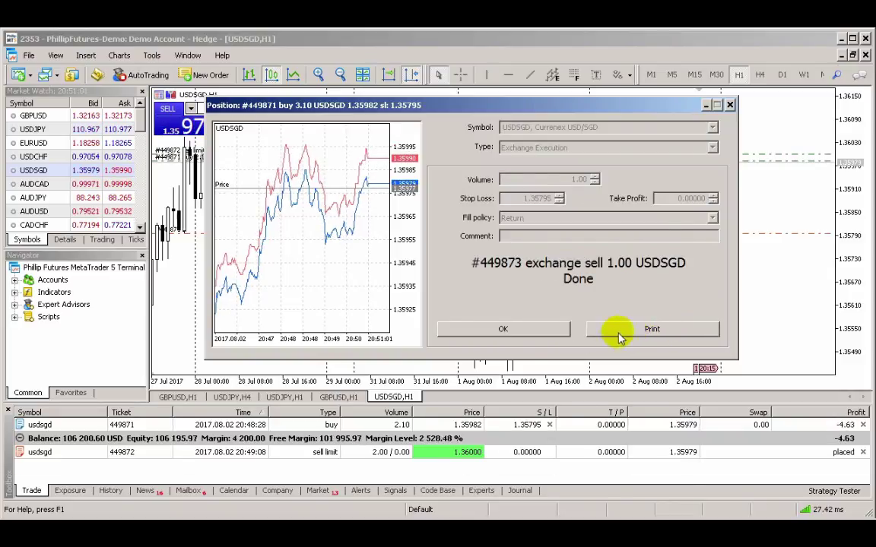
pyautogui.click(564, 330)
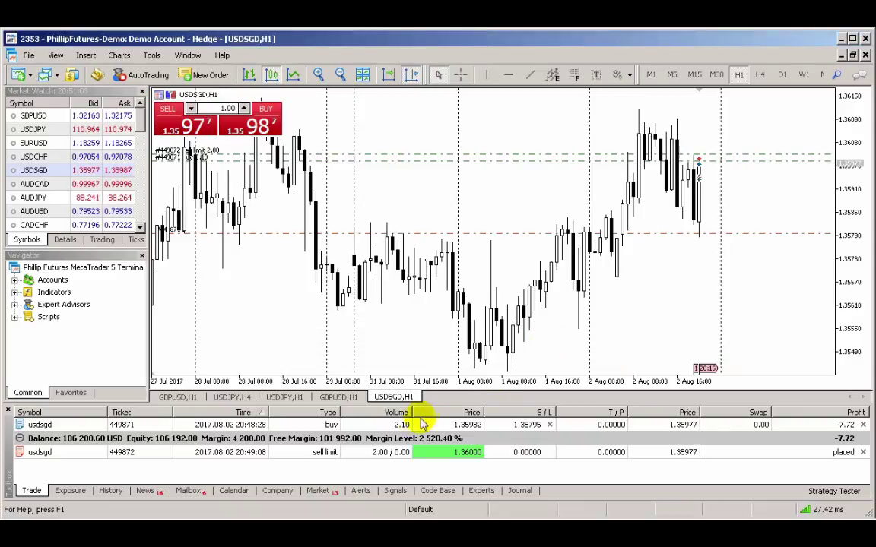
# Open a 1.00-lot USDSGD market sell and dismiss the confirmation.
pyautogui.click(204, 133)
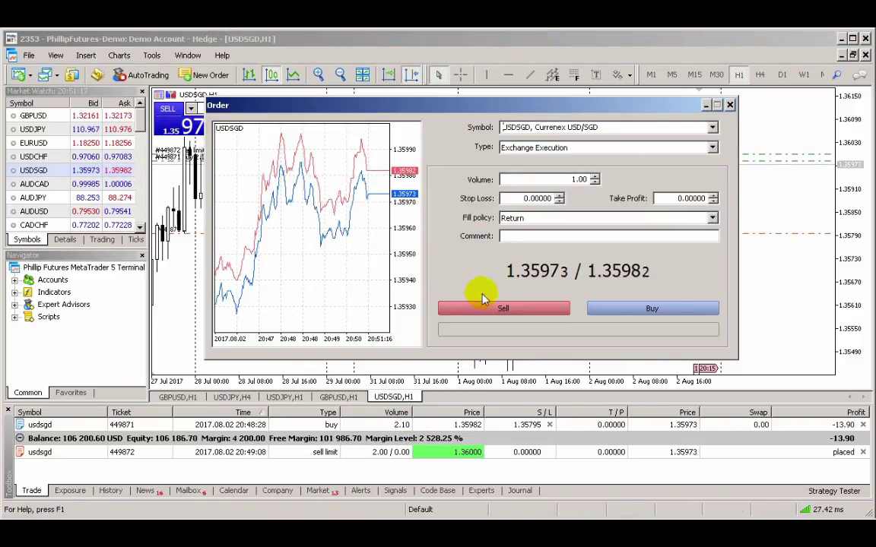
pyautogui.click(535, 311)
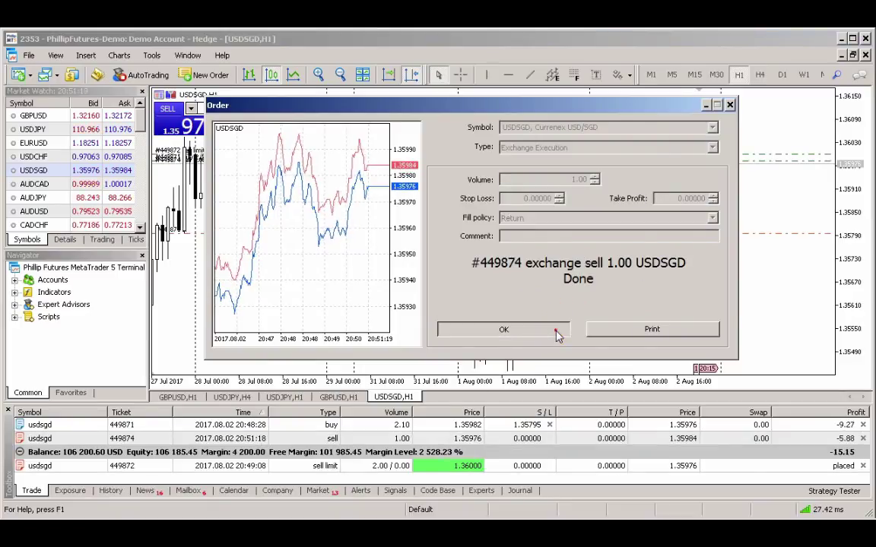
pyautogui.click(557, 331)
# Close the new sell by the buy position, leaving a 1.10-lot buy.
pyautogui.doubleClick(842, 438)
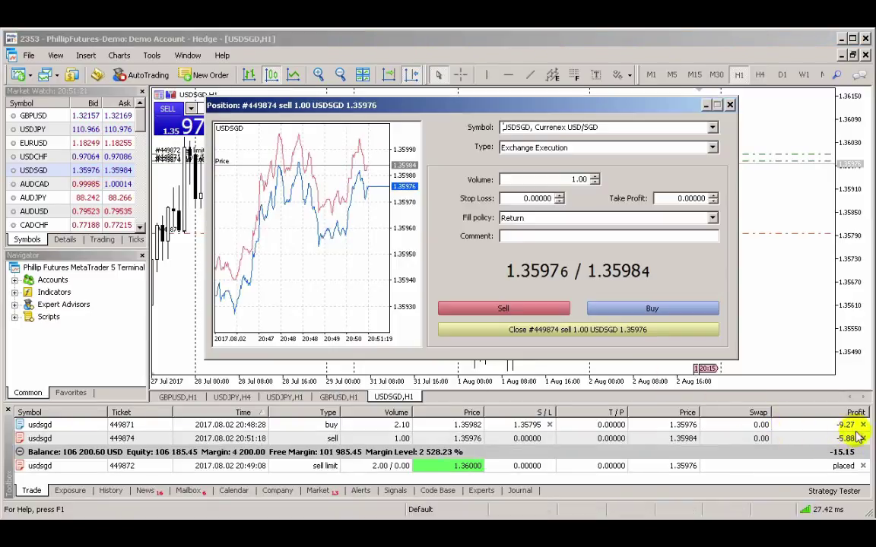
pyautogui.click(712, 148)
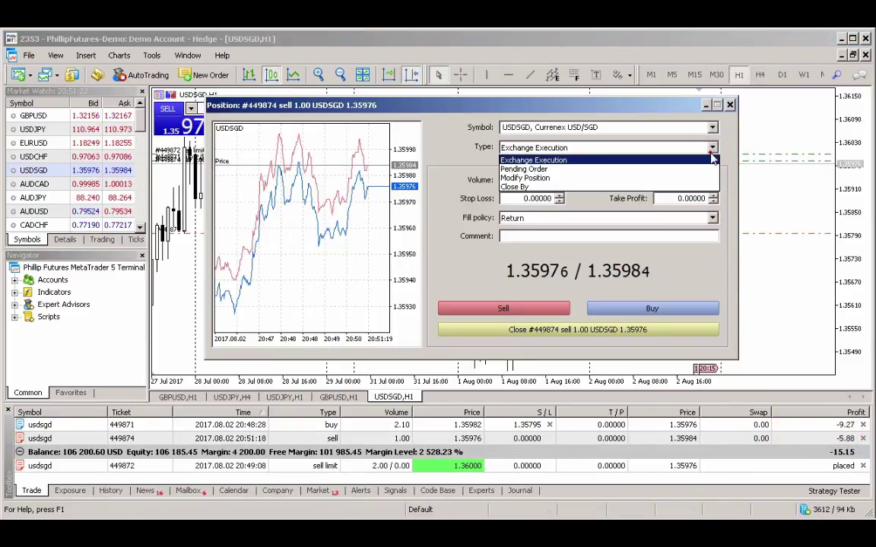
pyautogui.click(691, 187)
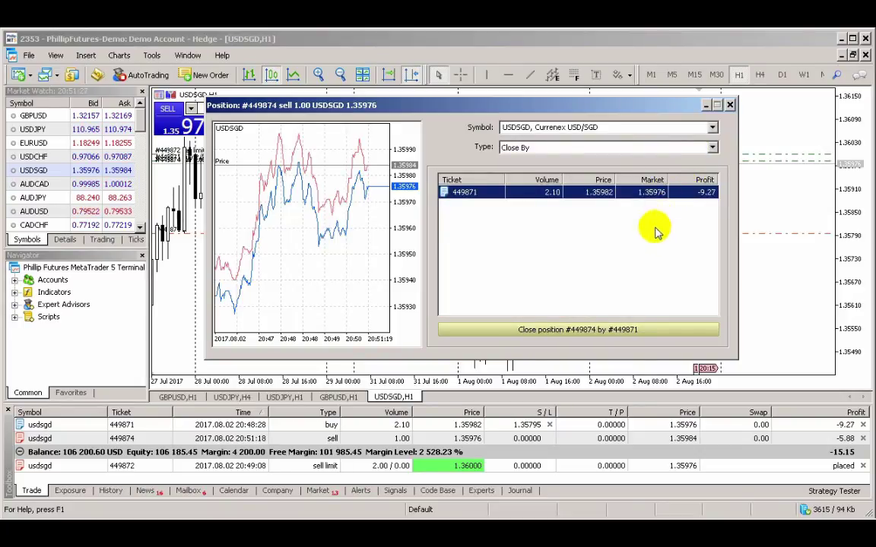
pyautogui.click(635, 331)
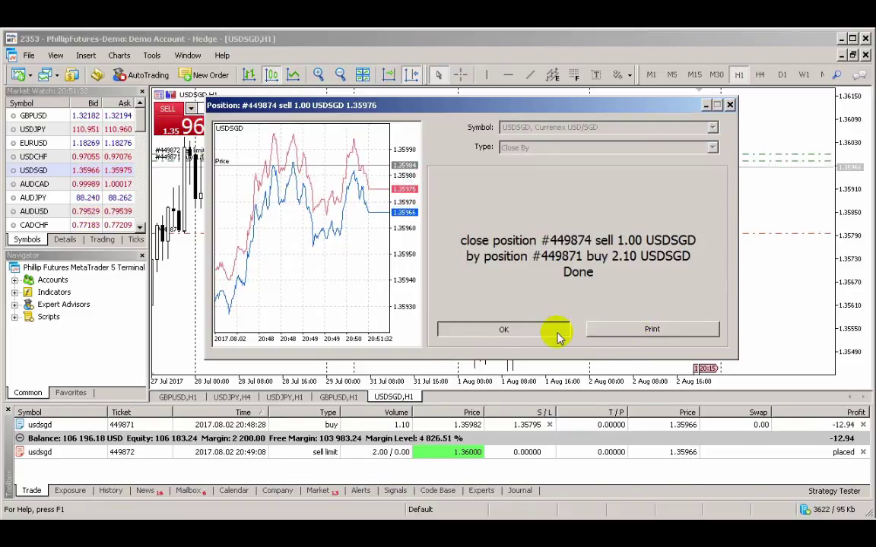
pyautogui.click(558, 336)
pyautogui.click(647, 307)
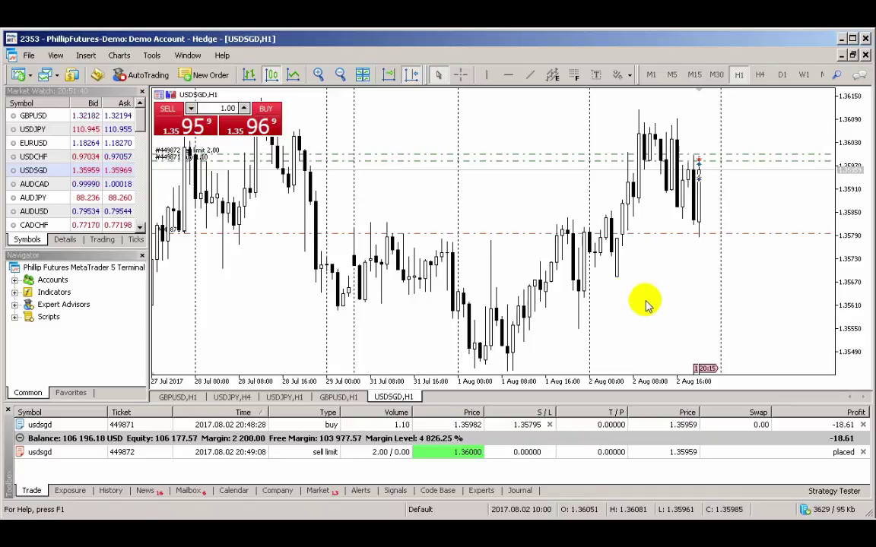
# In Tools > Options > Trade, enable One Click Trading and accept its terms and conditions.
pyautogui.click(152, 54)
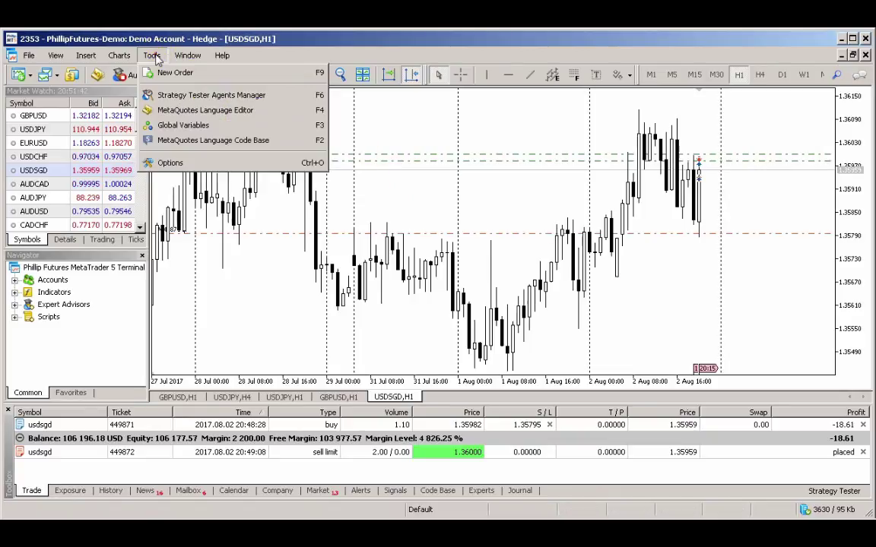
pyautogui.click(232, 164)
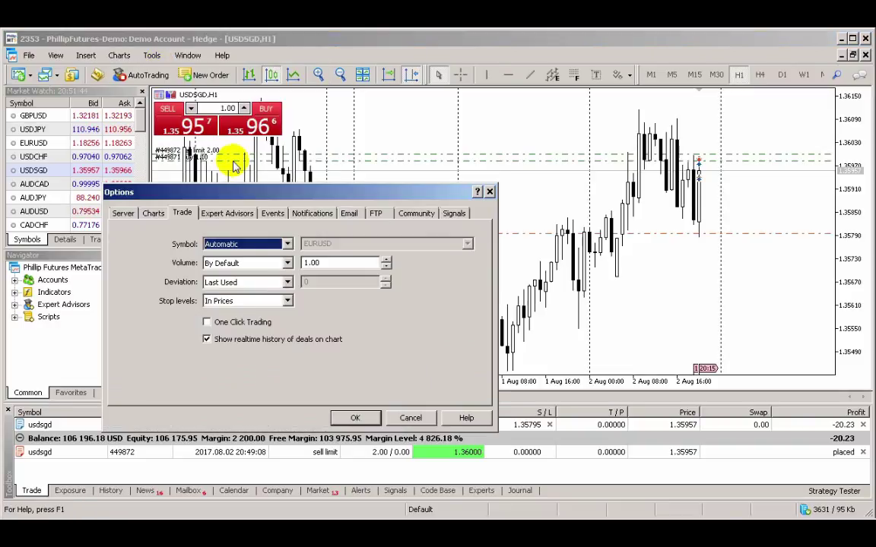
pyautogui.click(181, 213)
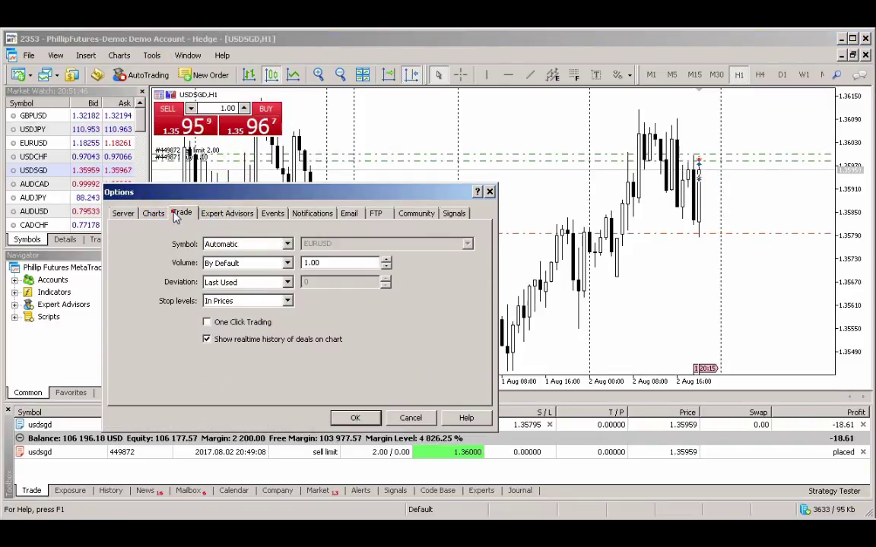
pyautogui.click(206, 322)
pyautogui.click(220, 402)
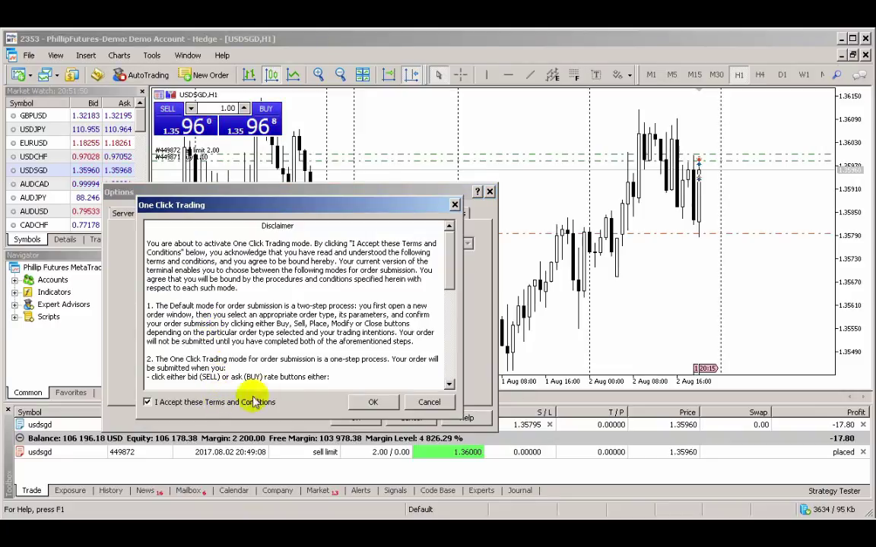
pyautogui.click(367, 402)
pyautogui.click(355, 417)
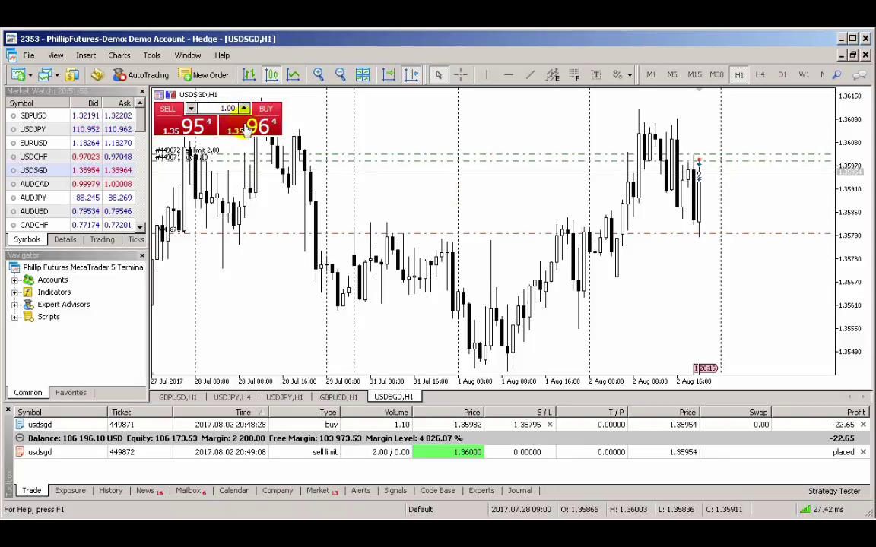
# Place two 1.00-lot USDSGD buys, then two 1.00-lot sells, from the one-click panel.
pyautogui.doubleClick(245, 130)
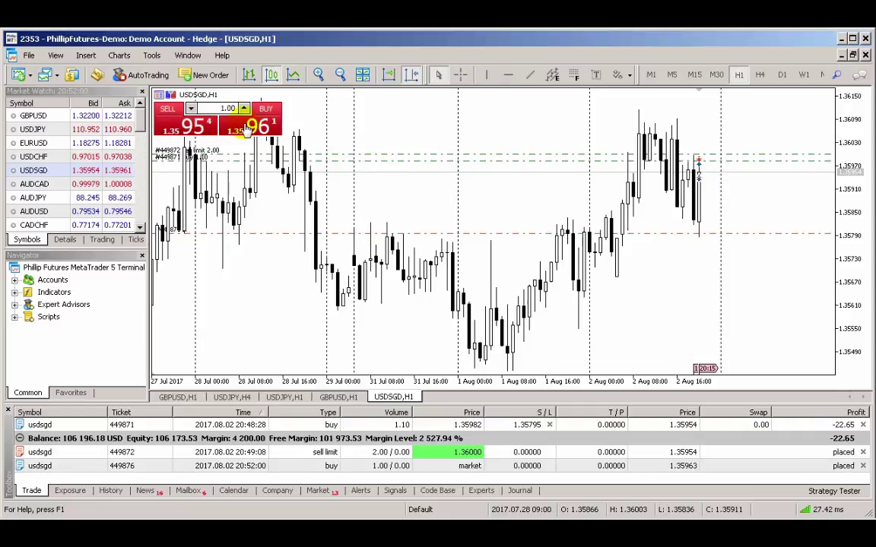
pyautogui.doubleClick(177, 126)
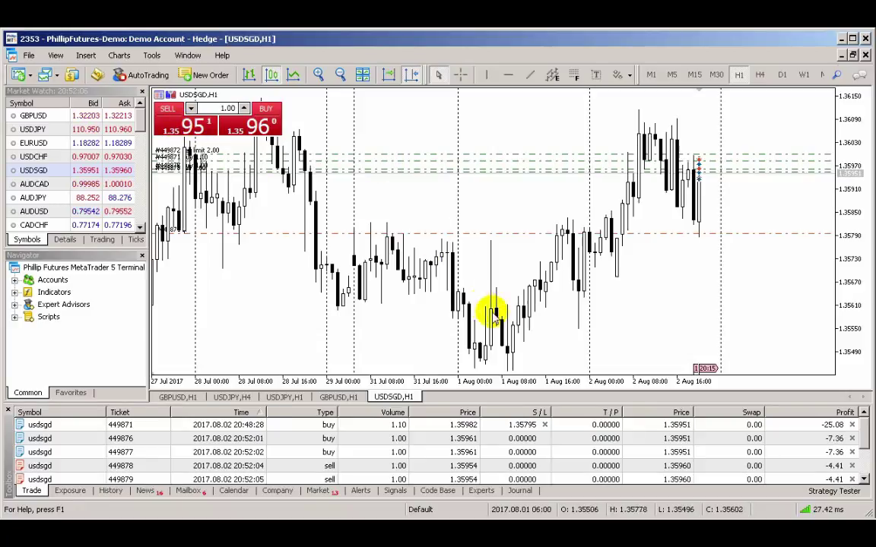
# Close one 1.00-lot buy, the 1.10-lot buy with stop loss, and one 1.00-lot sell.
pyautogui.click(851, 439)
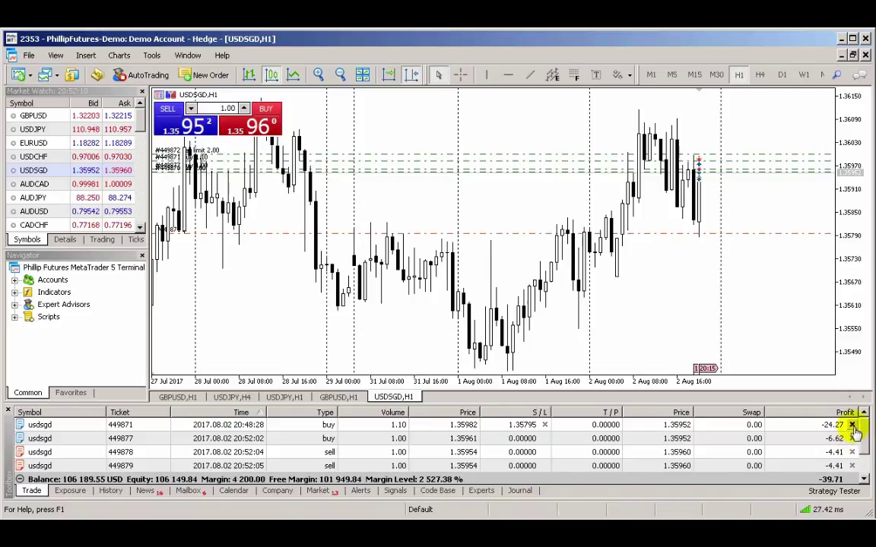
pyautogui.click(851, 425)
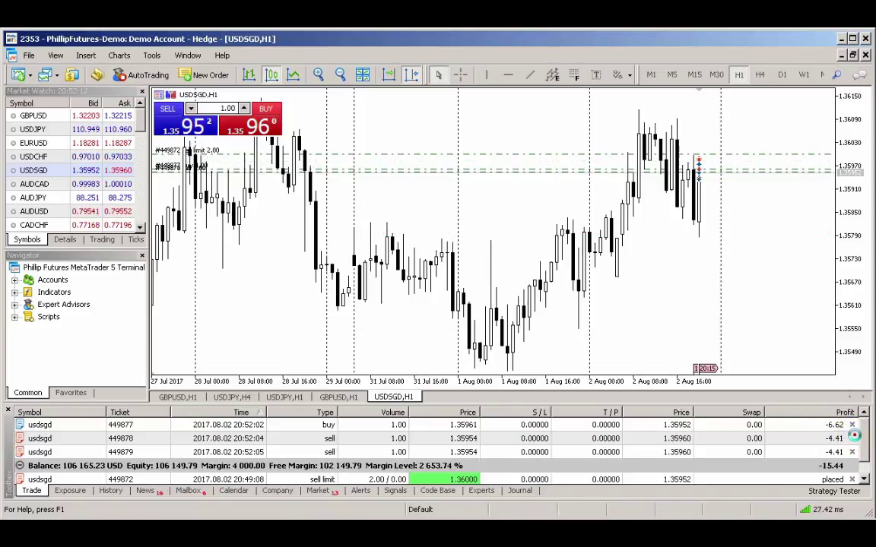
pyautogui.click(851, 438)
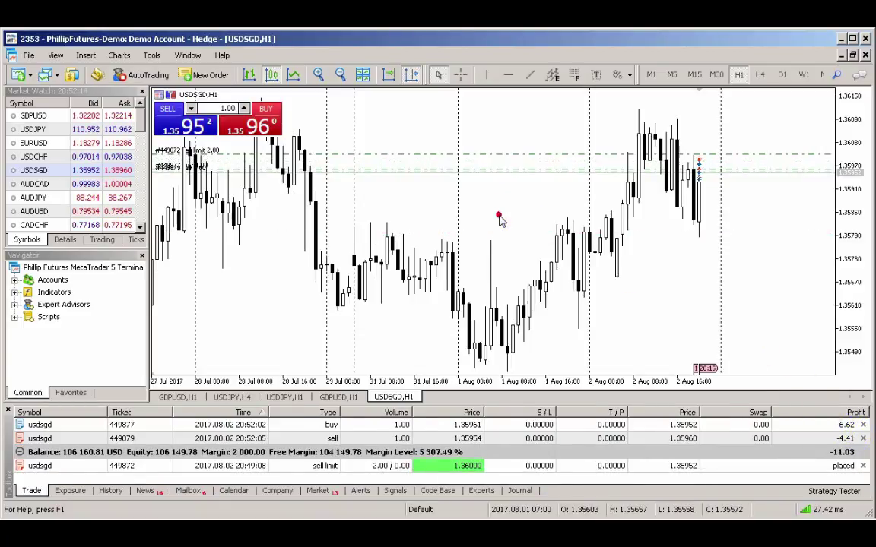